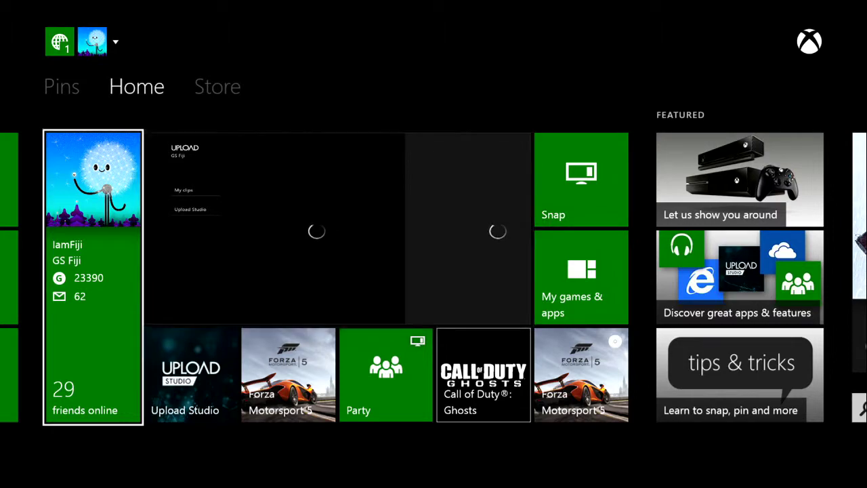
- Browse the pinned apps on the Xbox One Dashboard's Pins page
key(Left)
key(Down)
key(Down)
key(Left)
key(Up)
key(Left)
key(Left)
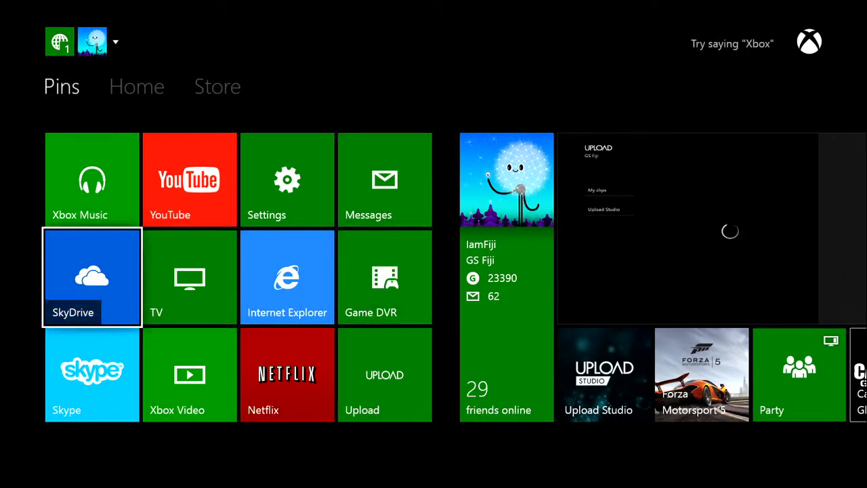
- Return to Home and launch the Upload app full screen
key(Right)
key(Right)
key(Right)
key(Right)
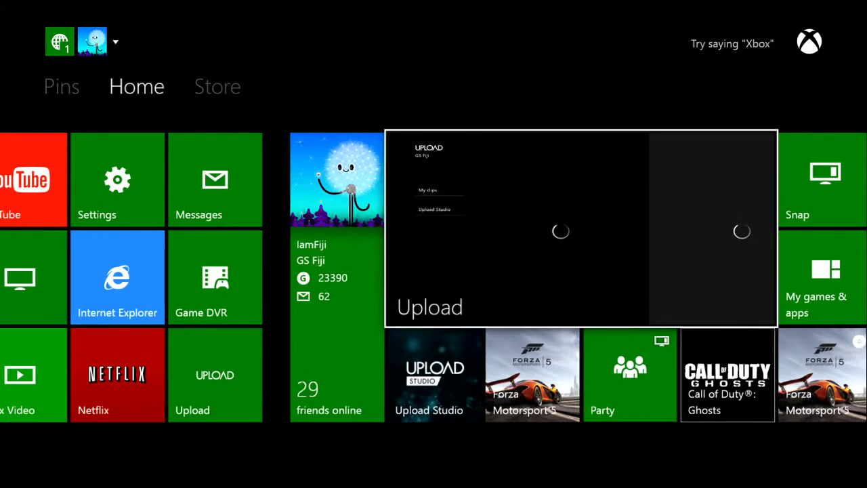
key(Return)
key(Down)
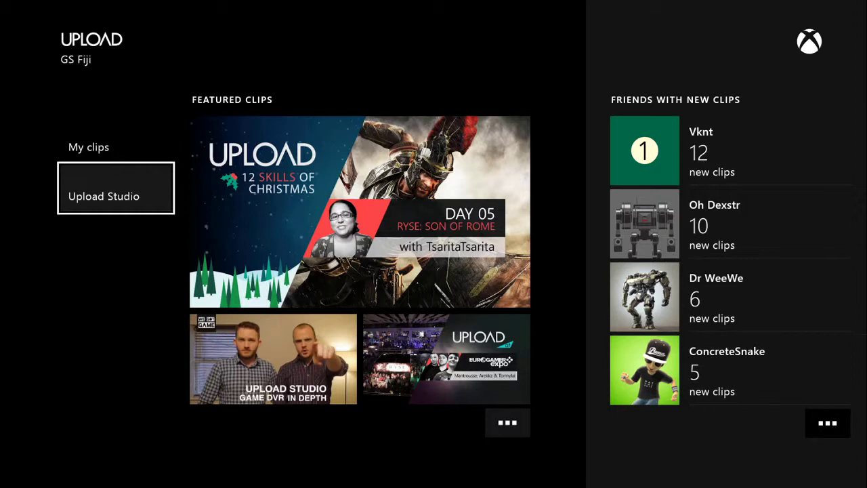
- Go back to Home, relaunch Upload, and open Upload Studio from the left menu
key(Home)
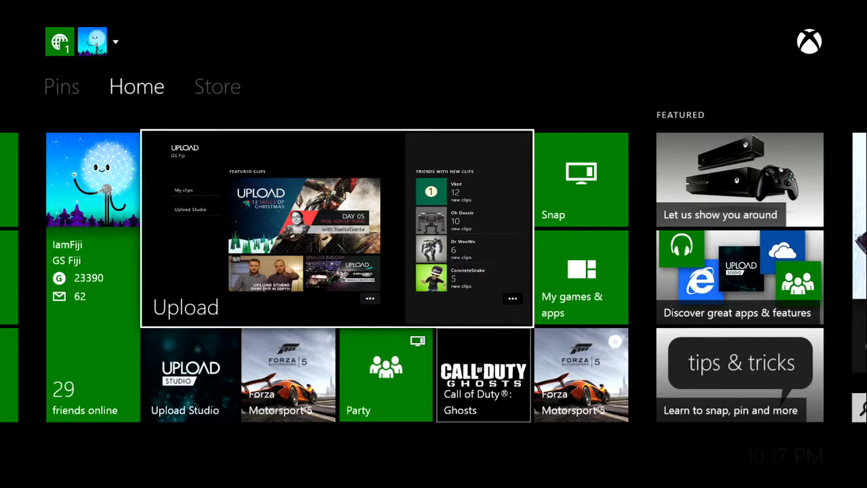
key(Return)
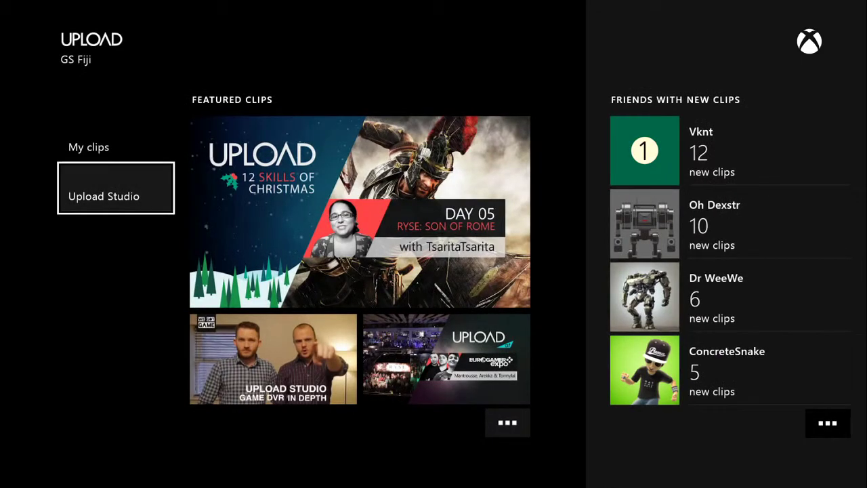
key(Up)
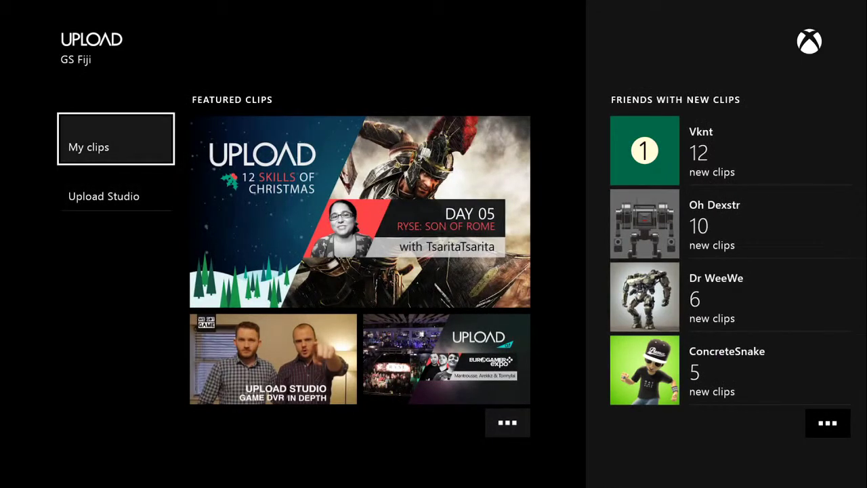
key(Down)
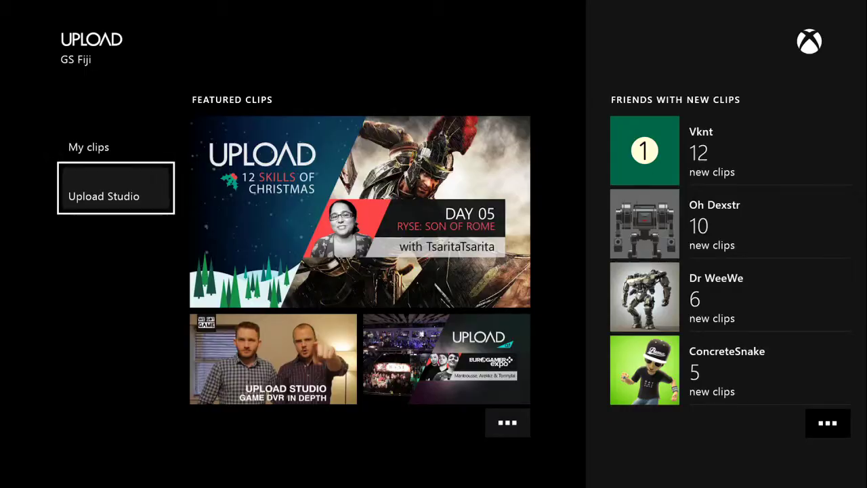
key(Return)
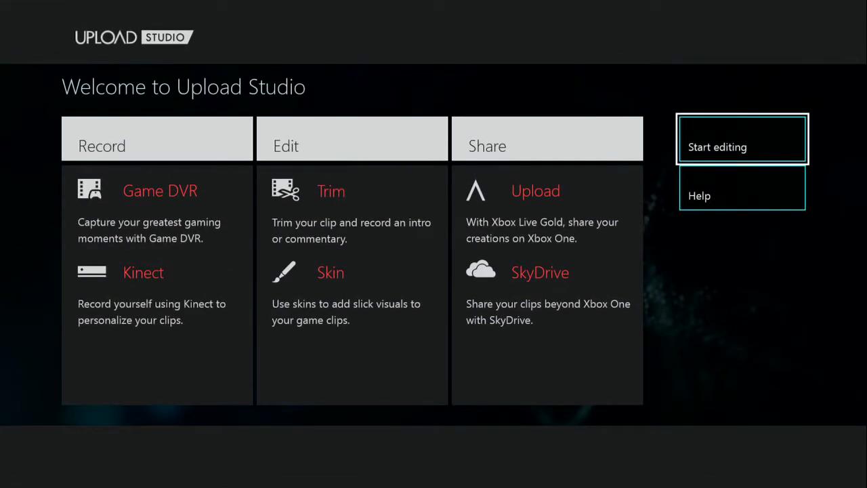
- Start editing and pick the Just trim template over Picture-in-picture
key(Return)
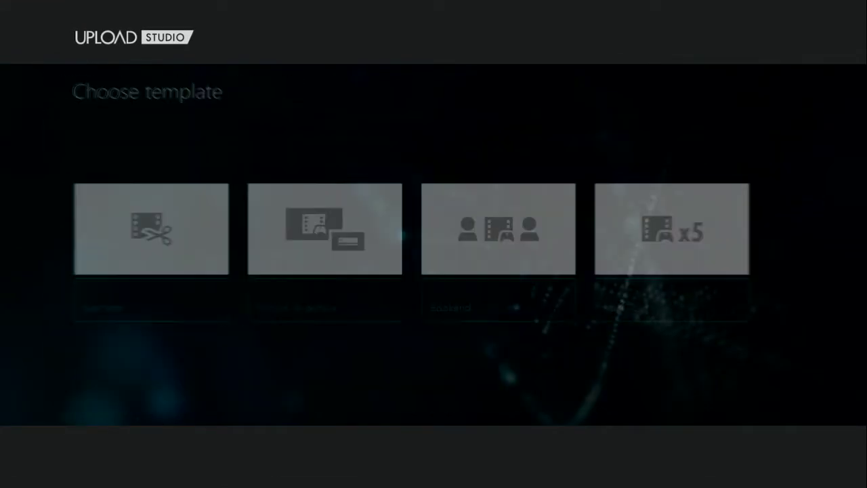
key(Right)
key(Right)
key(Right)
key(Left)
key(Left)
key(Left)
key(Right)
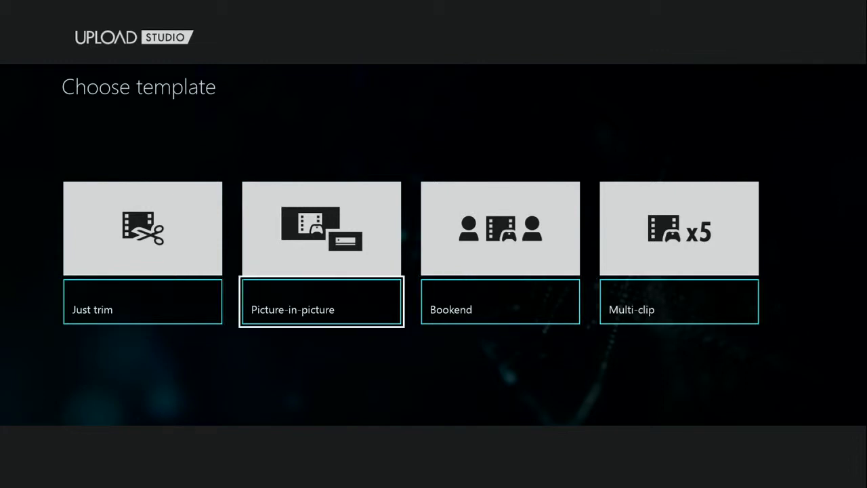
key(Right)
key(Right)
key(Left)
key(Left)
key(Left)
key(Return)
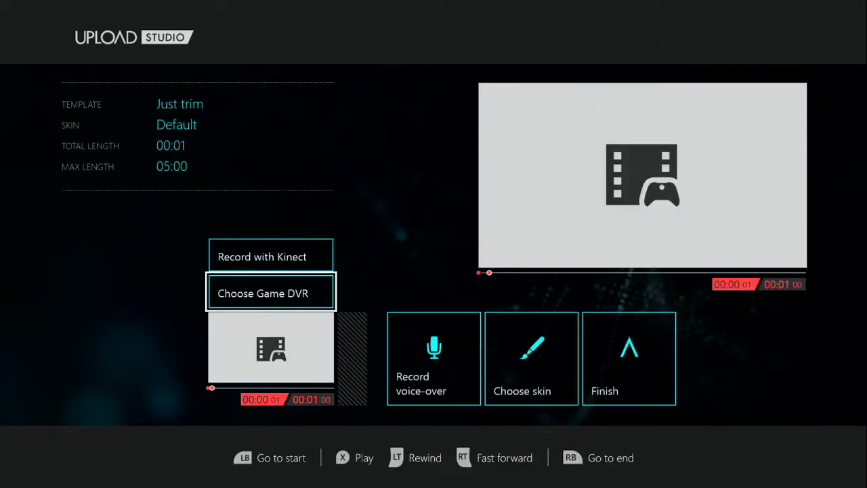
- Skip the Kinect recording option and open the Choose Game DVR clip list
key(Up)
key(Down)
key(End)
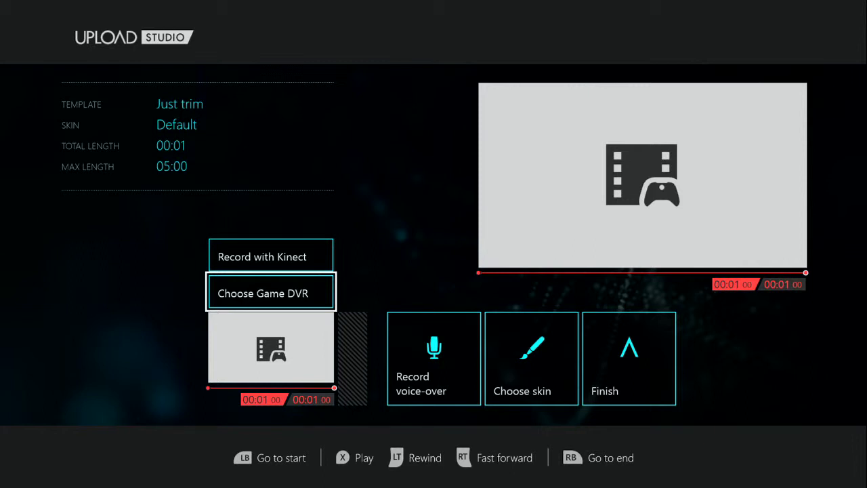
key(Up)
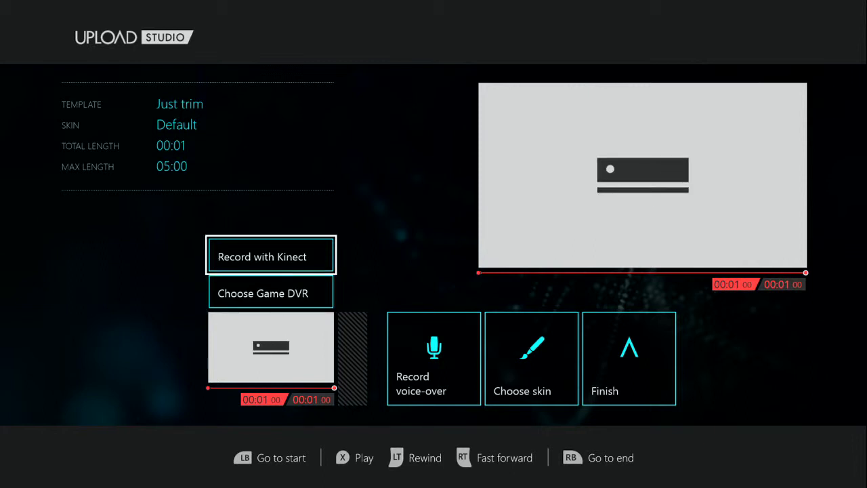
key(Down)
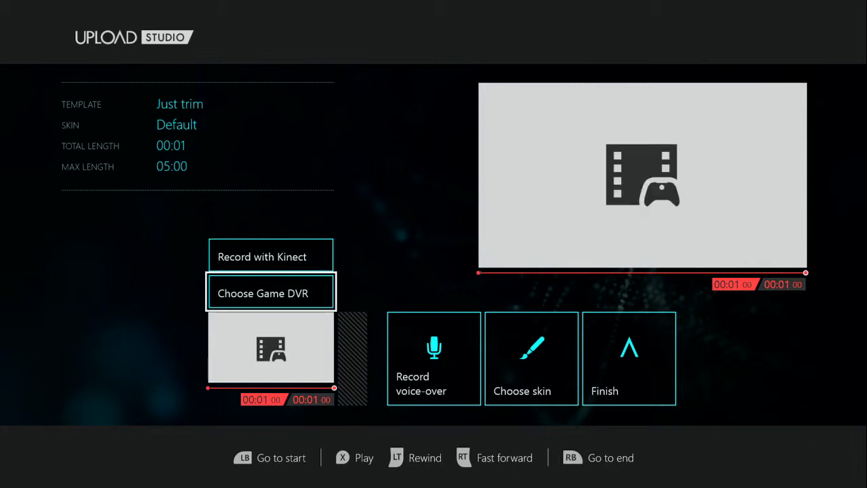
key(Return)
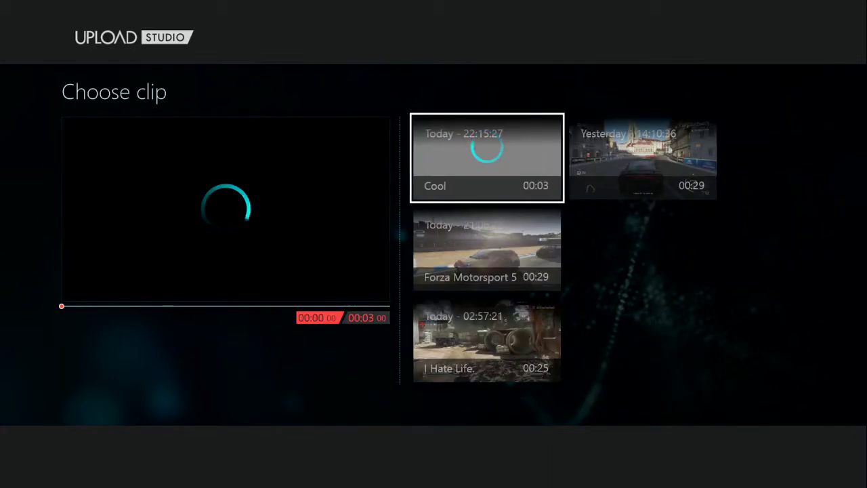
- Add the Forza Motorsport 5 clip, not the Cool clip, to the project
key(Down)
key(Up)
key(Down)
key(Up)
key(Down)
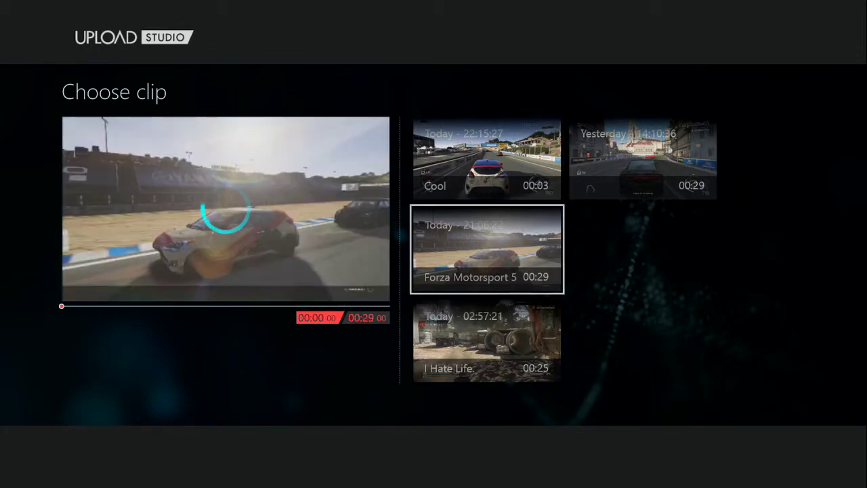
key(Return)
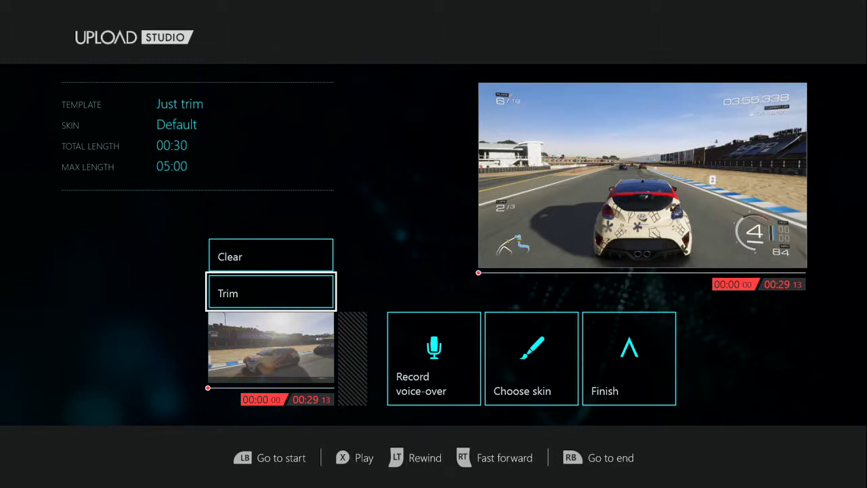
- Open the Trim clip screen for the Forza Motorsport 5 clip
key(Right)
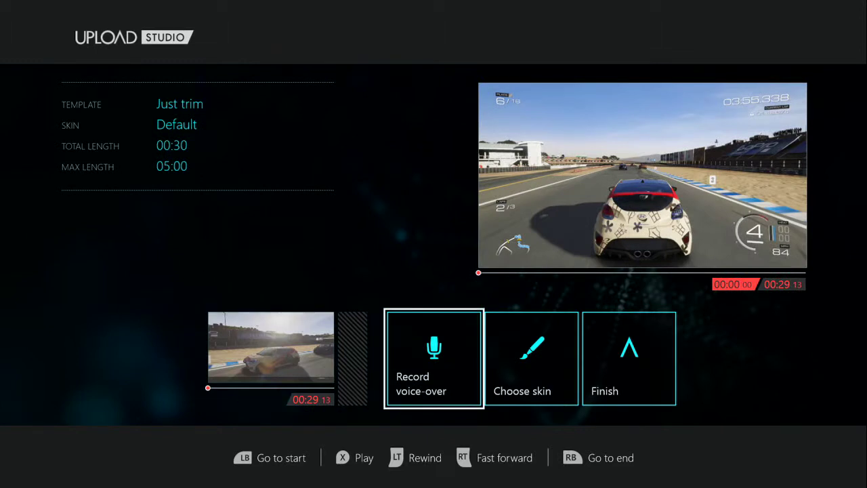
key(Right)
key(Left)
key(Left)
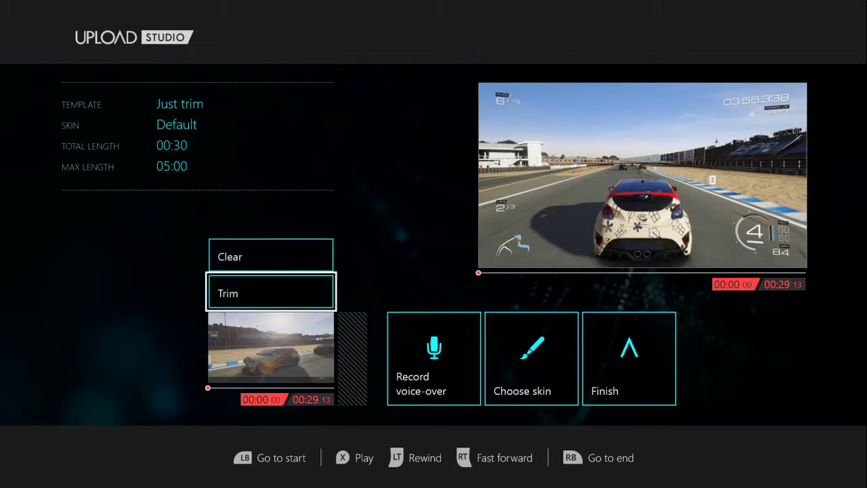
key(Return)
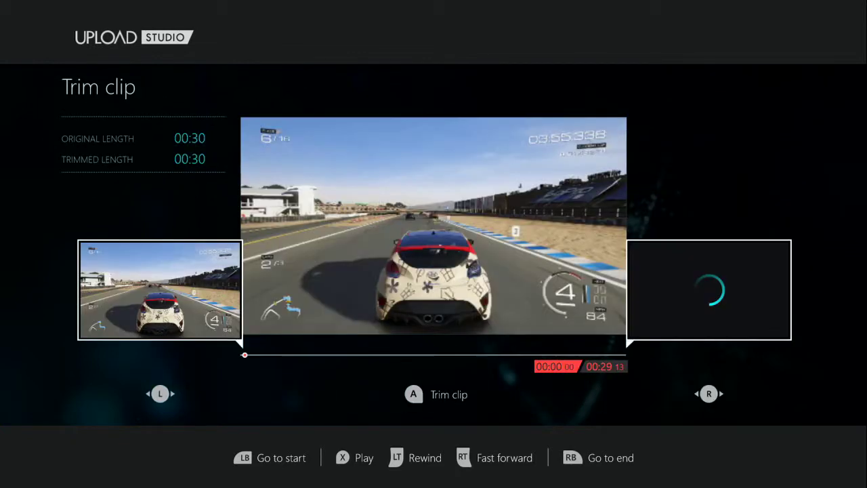
- Trim the Forza clip down to about one second (00:01) and confirm
key(Right)
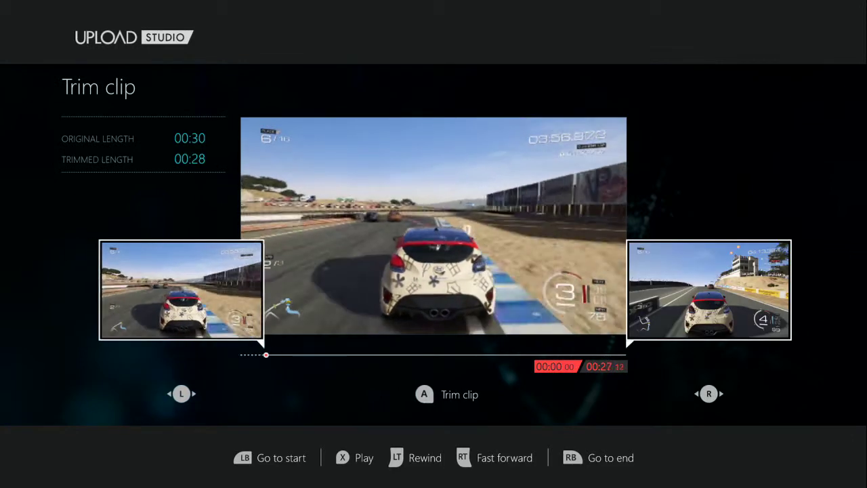
key(Right)
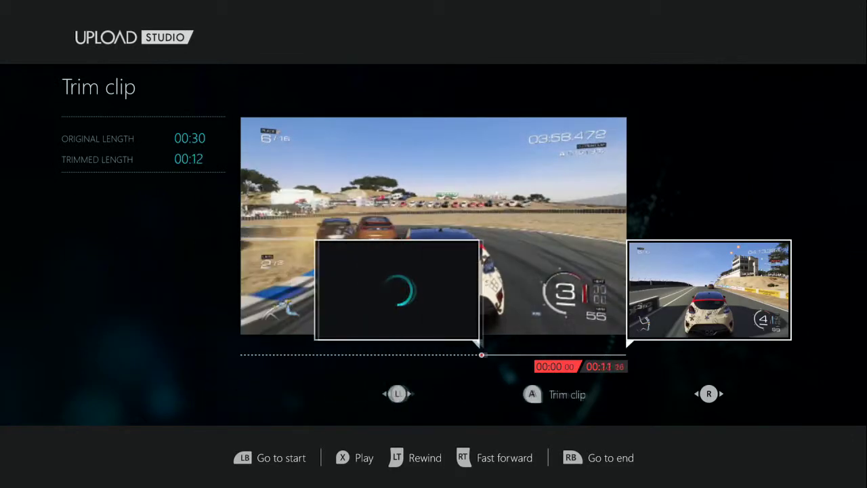
key(Right)
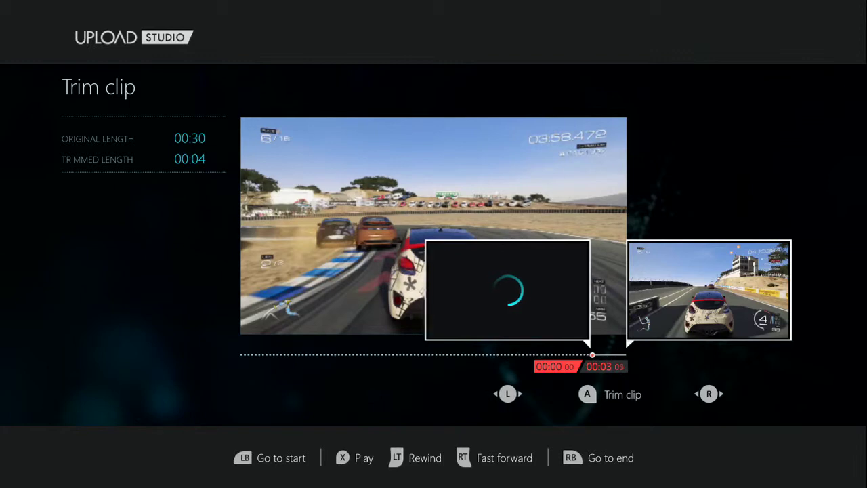
key(Right)
key(Left)
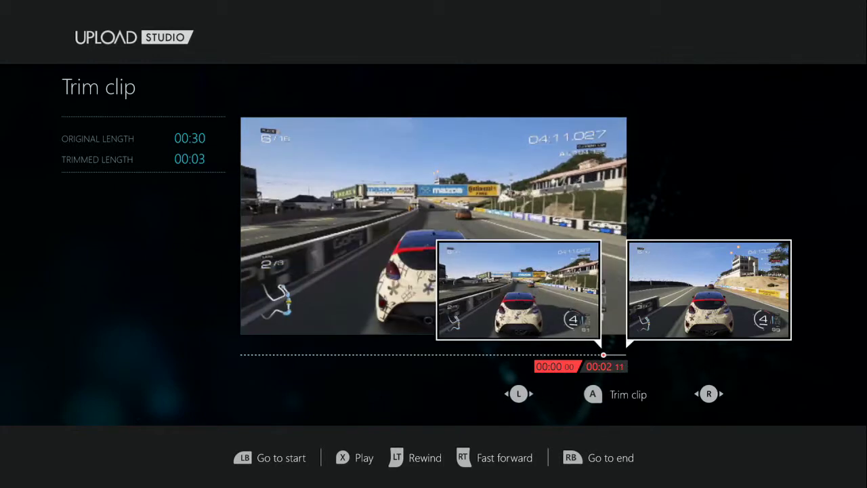
key(Right)
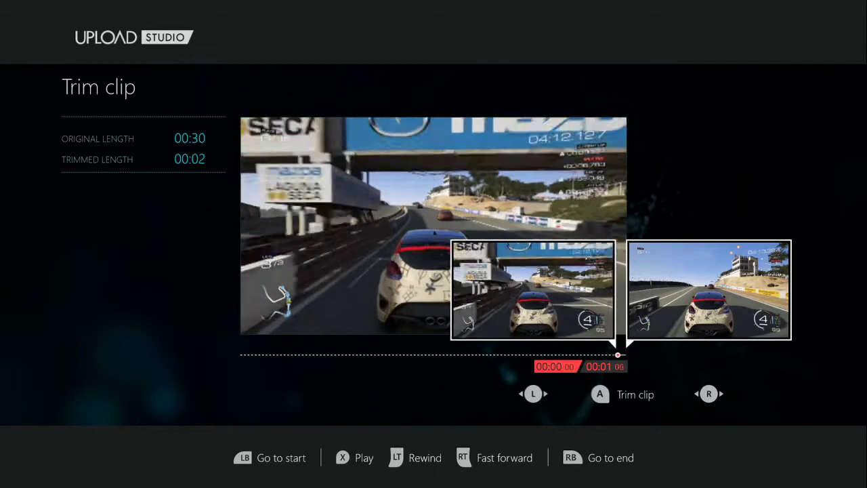
key(Left)
key(Right)
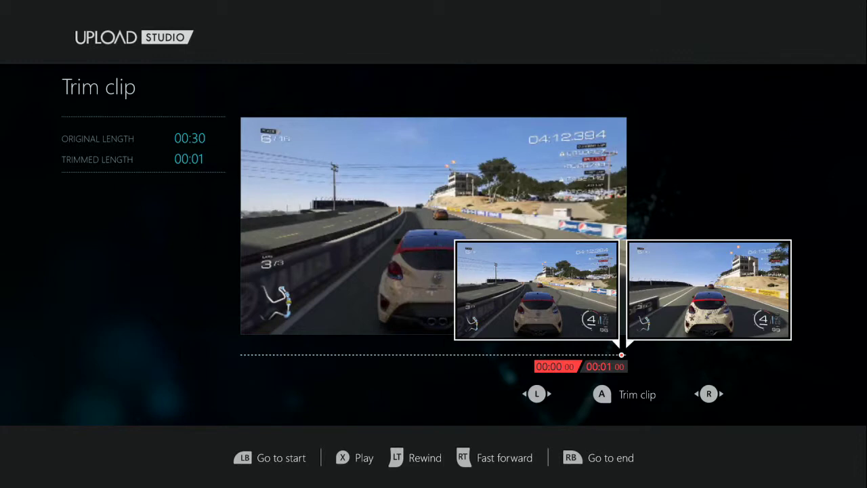
key(Right)
key(Left)
key(Return)
- Finish the Just trim project to reach the Name & tag screen
key(Right)
key(Left)
key(Right)
key(Right)
key(Left)
key(Right)
key(Right)
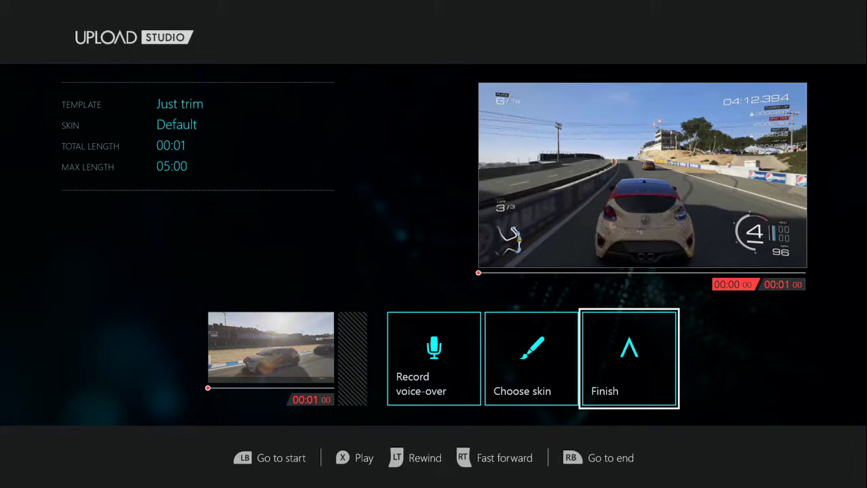
key(Return)
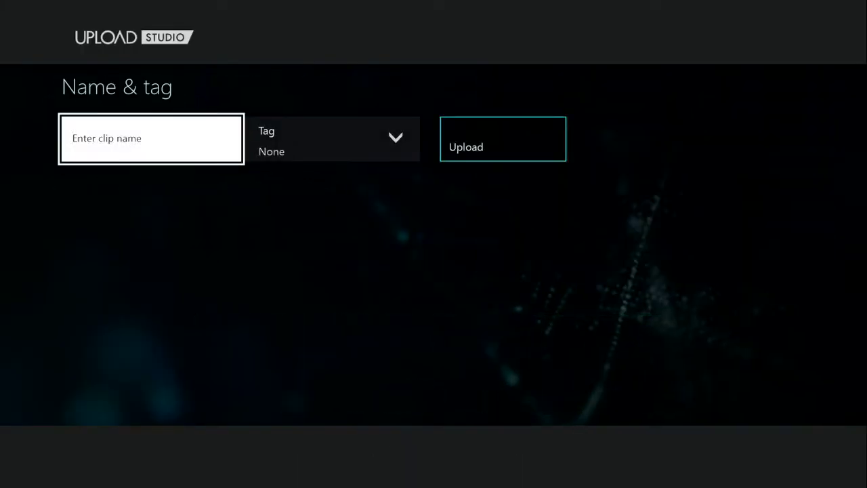
- Name the clip 'Cool' using the on-screen keyboard
key(Return)
key(Left)
key(Up)
key(Caps_Lock)
key(Left)
key(Down)
key(Right)
key(Down)
key(Left)
key(Left)
text(C)
key(Up)
key(Right)
key(Up)
key(Right)
key(Right)
key(Caps_Lock)
key(Right)
key(Right)
key(Right)
text(oo)
key(Down)
text(l)
key(Return)
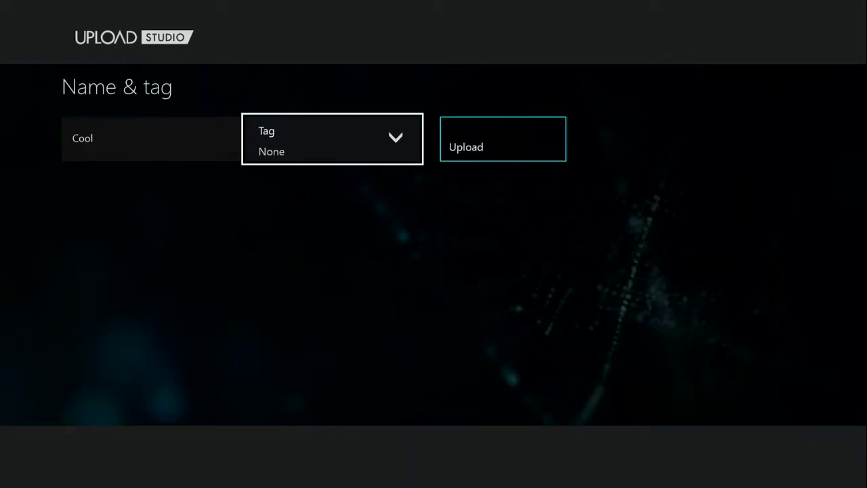
- Leave the clip's tag as None and start the upload
key(Return)
key(Down)
key(Down)
key(Down)
key(Down)
key(Up)
key(Down)
key(Up)
key(Up)
key(Escape)
key(Right)
key(Return)
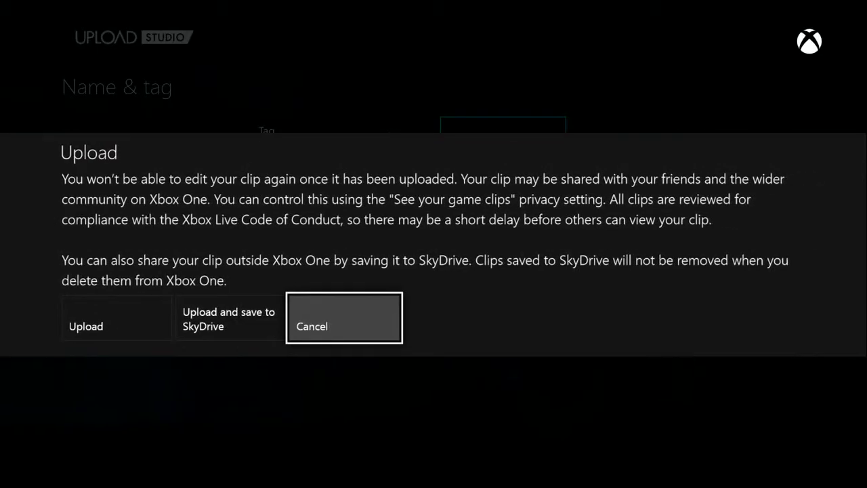
- Choose Upload and save to SkyDrive rather than a plain upload
key(Left)
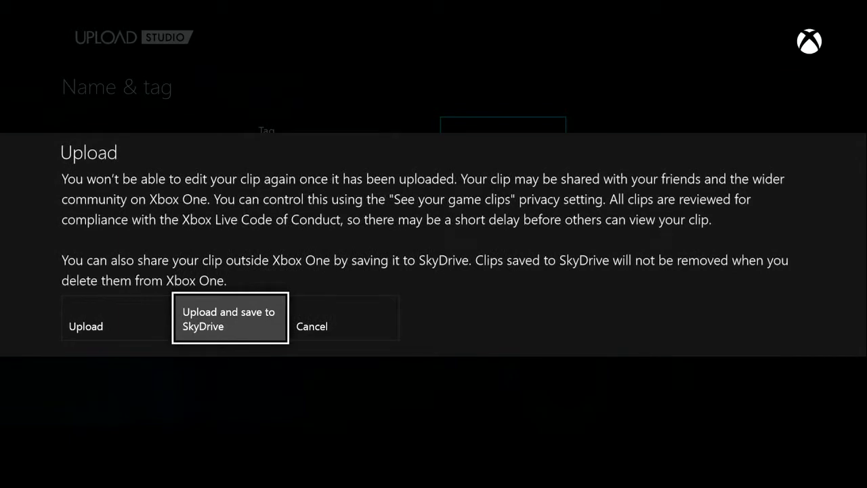
key(Left)
key(Right)
key(Left)
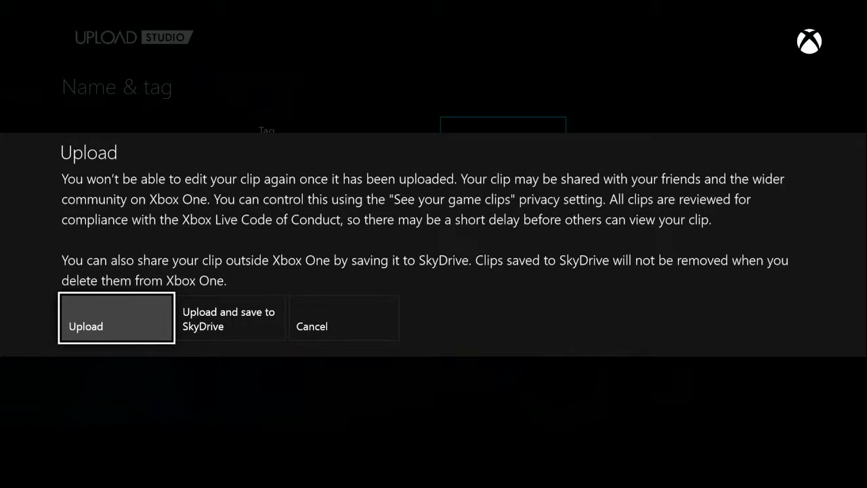
key(Right)
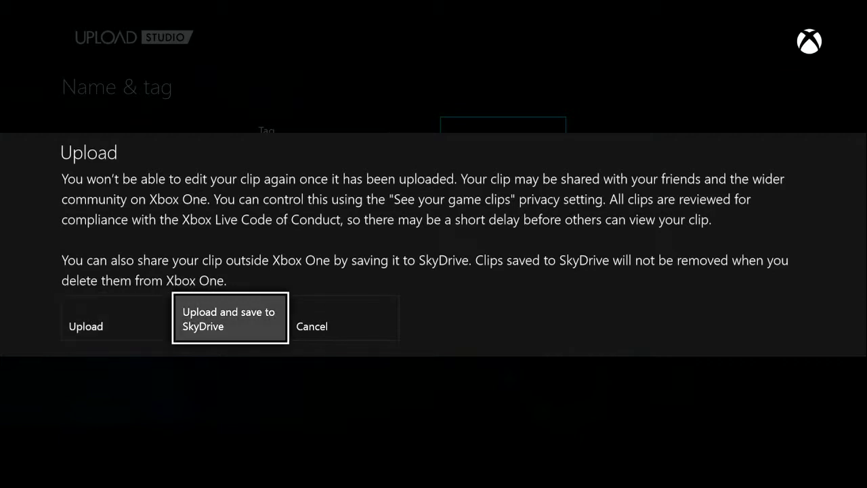
key(Return)
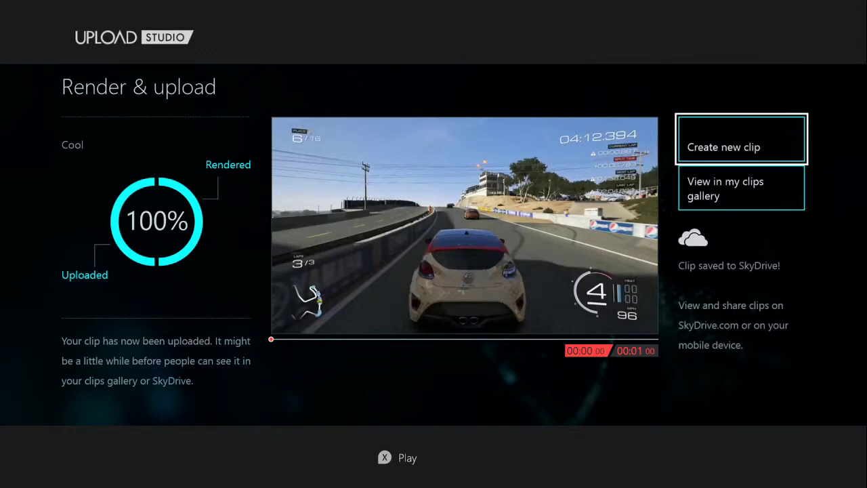
- After the upload reaches 100%, open the My clips gallery instead of starting a new clip
key(Down)
key(Up)
key(Down)
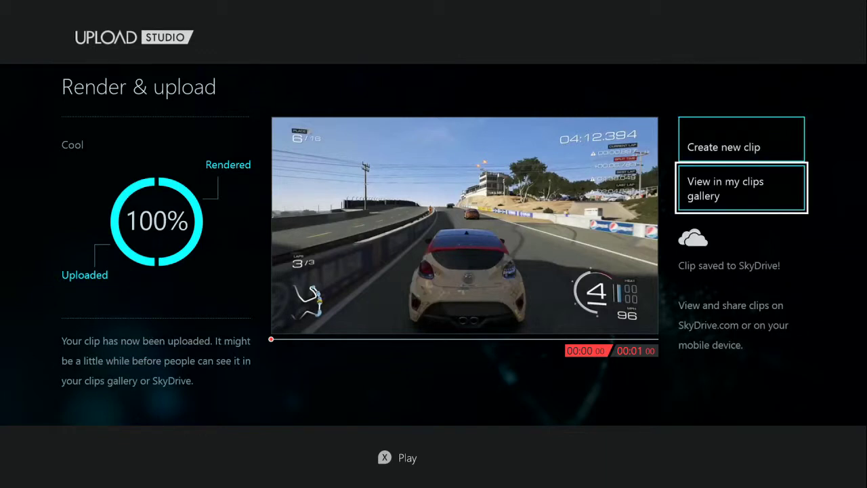
key(Up)
key(Down)
key(Up)
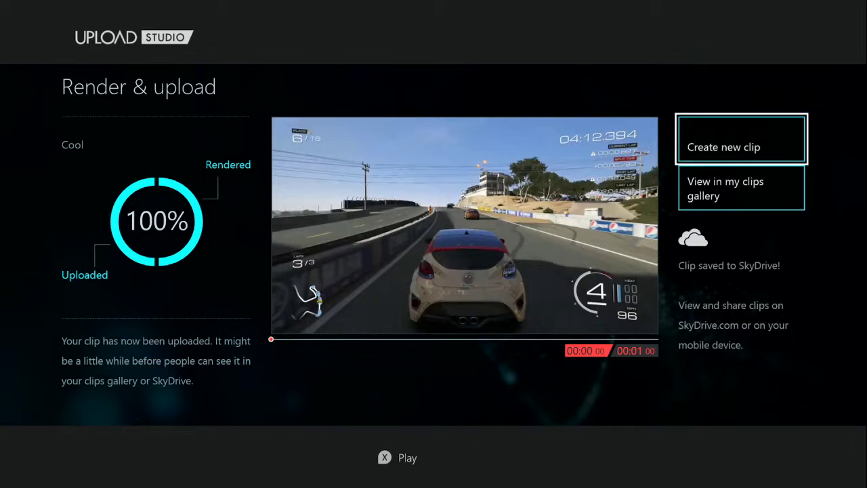
key(Down)
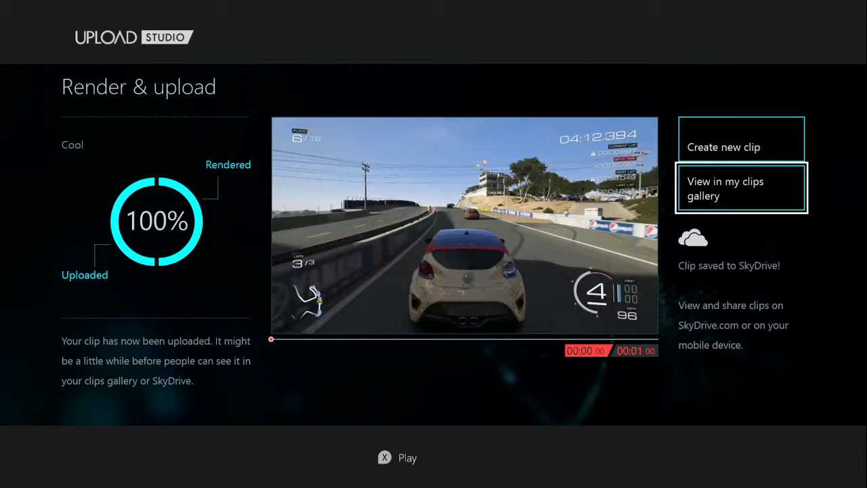
key(Return)
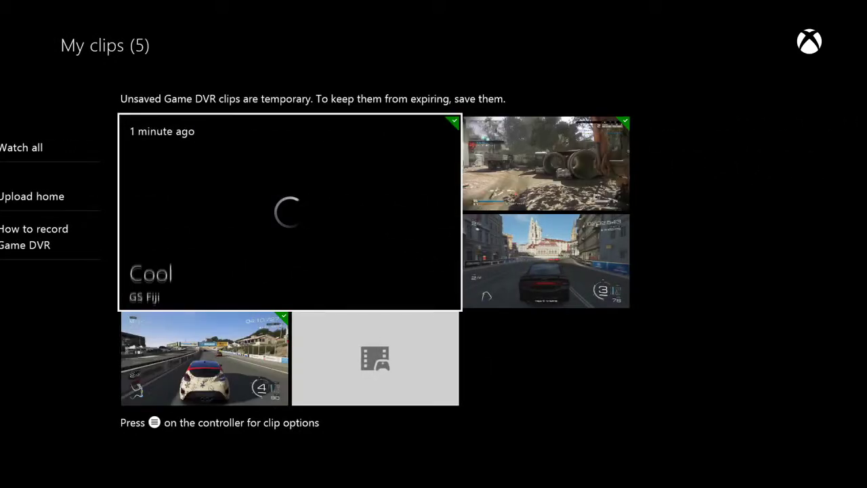
- Compare the newly uploaded Cool clip with the older Cool clip in My clips
key(Down)
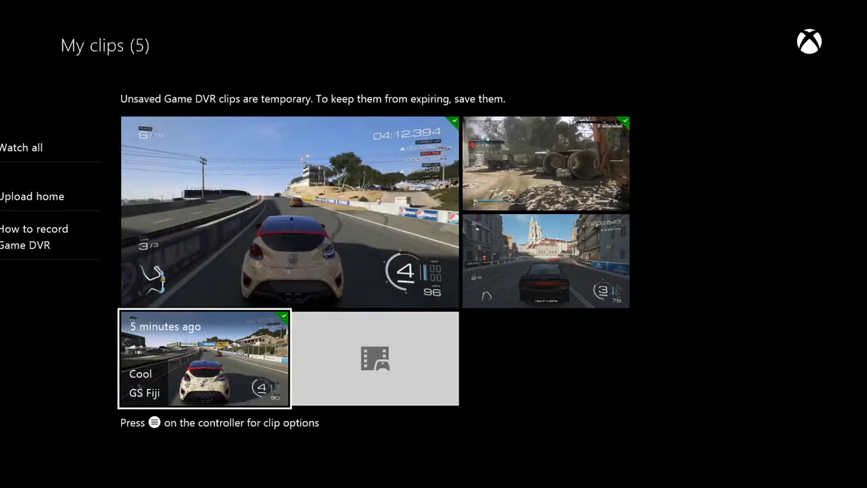
key(Up)
key(Down)
key(Up)
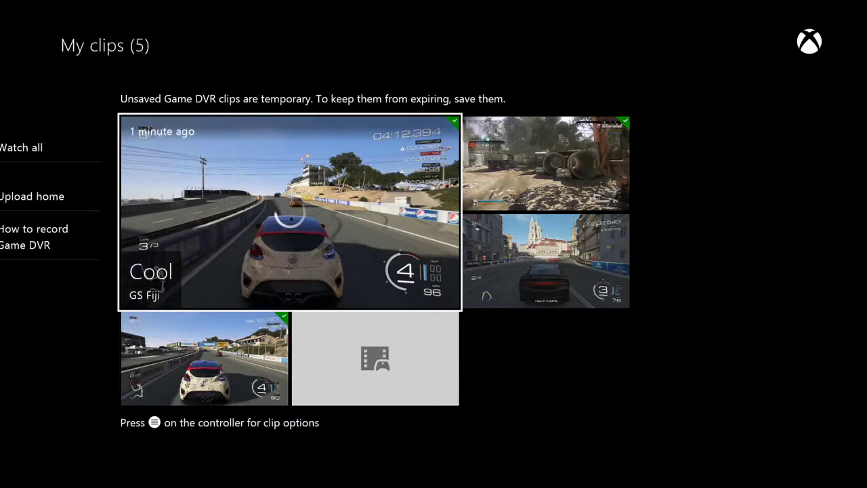
key(Down)
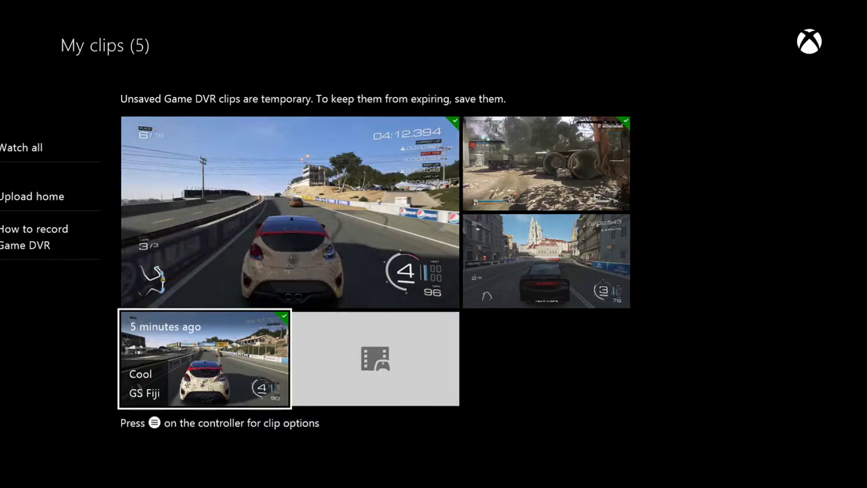
- Launch SkyDrive from the pinned apps and close its 0x8000032 restart error
key(super)
key(Down)
key(Left)
key(Left)
key(Left)
key(Left)
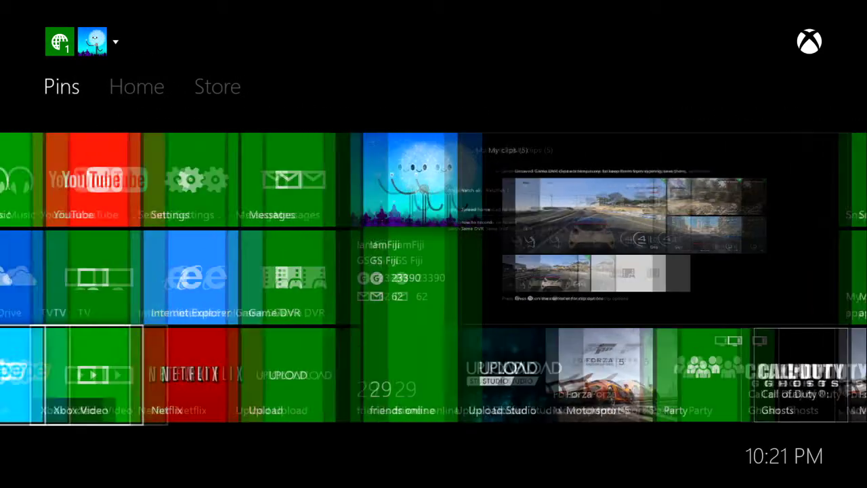
key(Up)
key(Return)
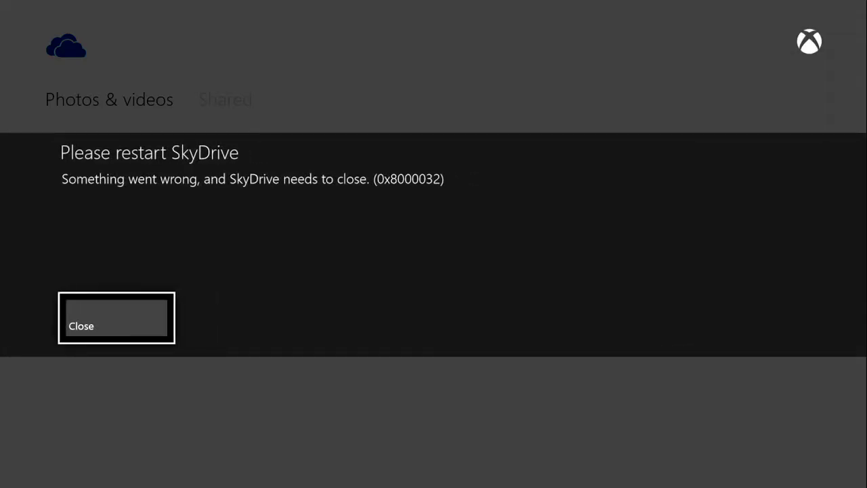
key(Return)
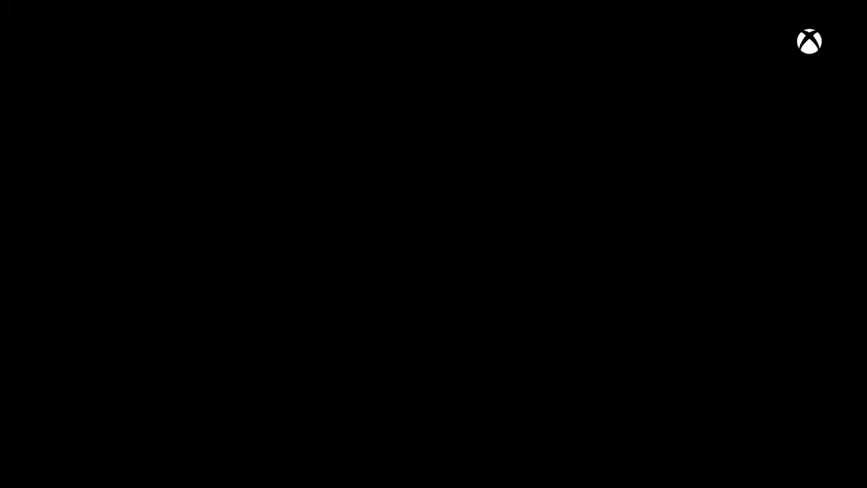
- Relaunch the SkyDrive app and open its Videos folder
key(Left)
key(Right)
key(Return)
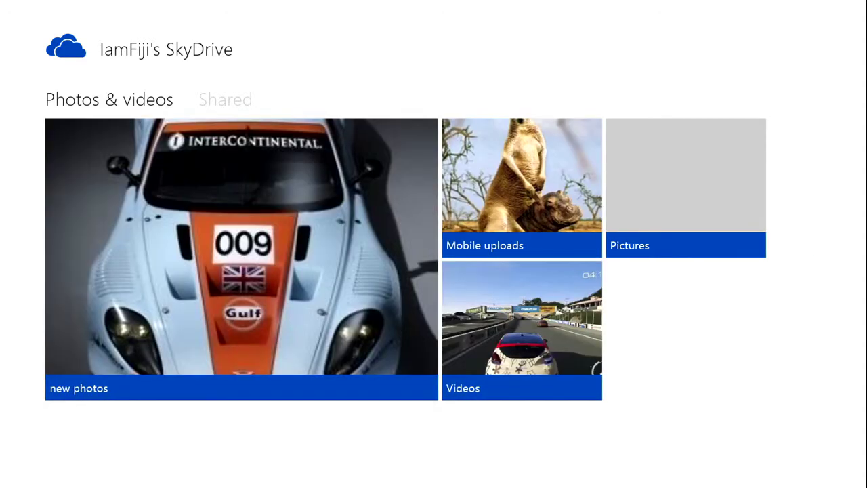
key(Right)
key(Down)
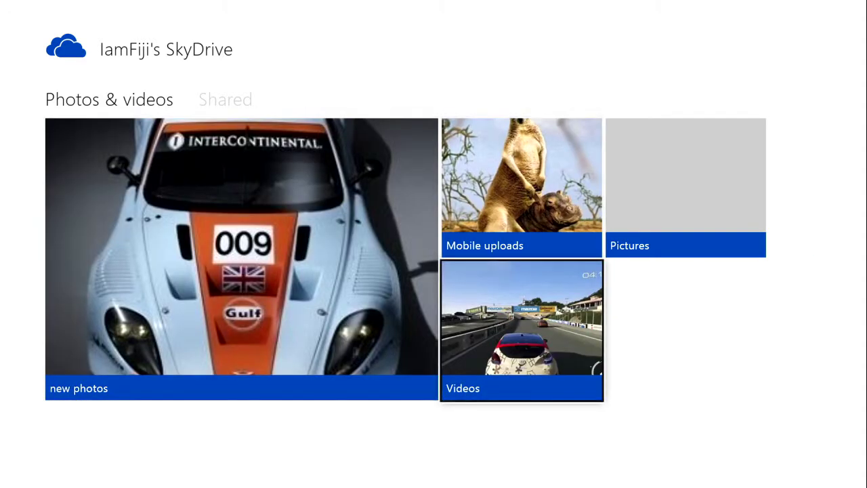
key(Return)
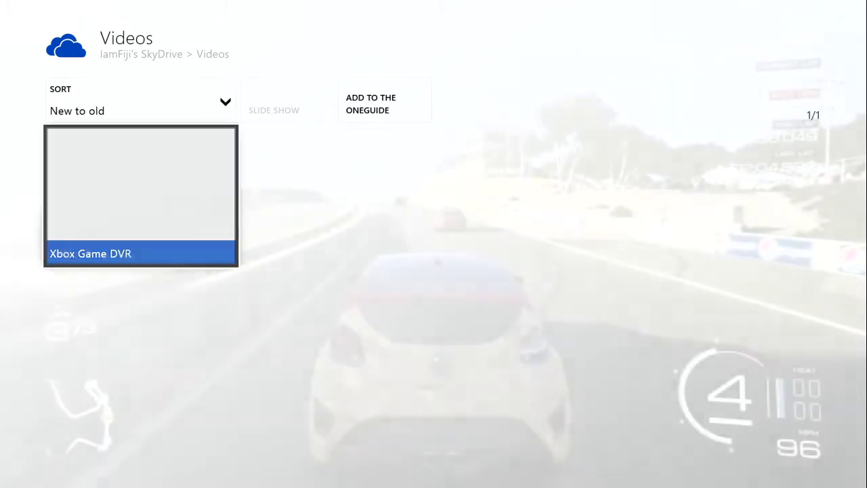
- Open the Xbox Game DVR folder, browse its clips, and settle on Upload Studio 1
key(Left)
key(Down)
key(Return)
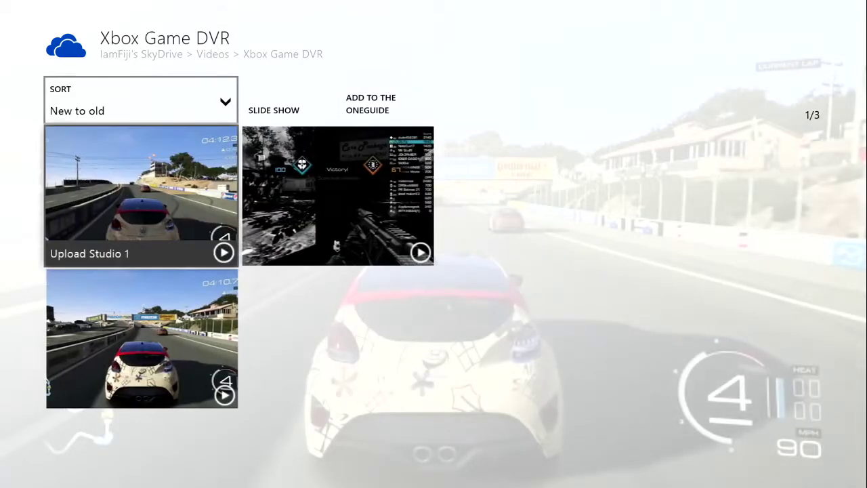
key(Down)
key(Right)
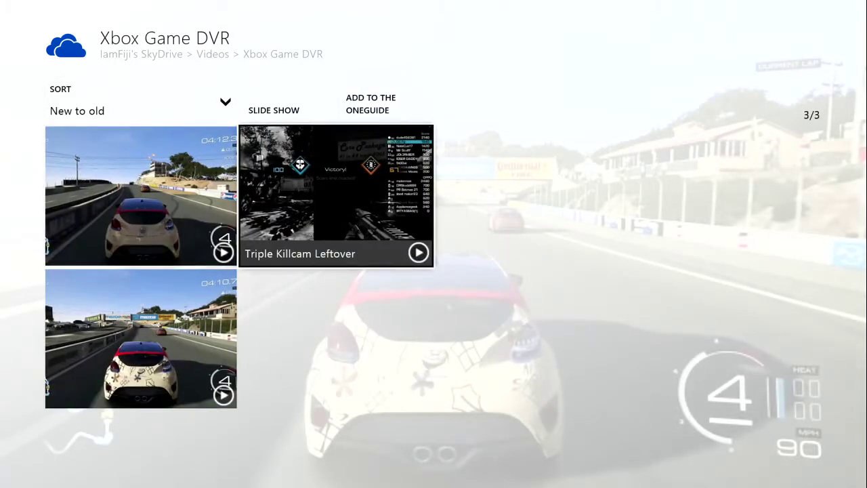
key(Left)
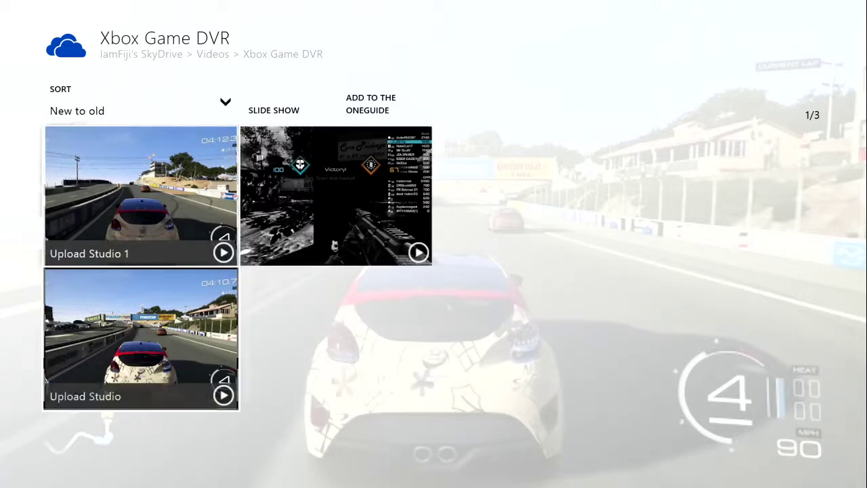
key(Right)
key(Left)
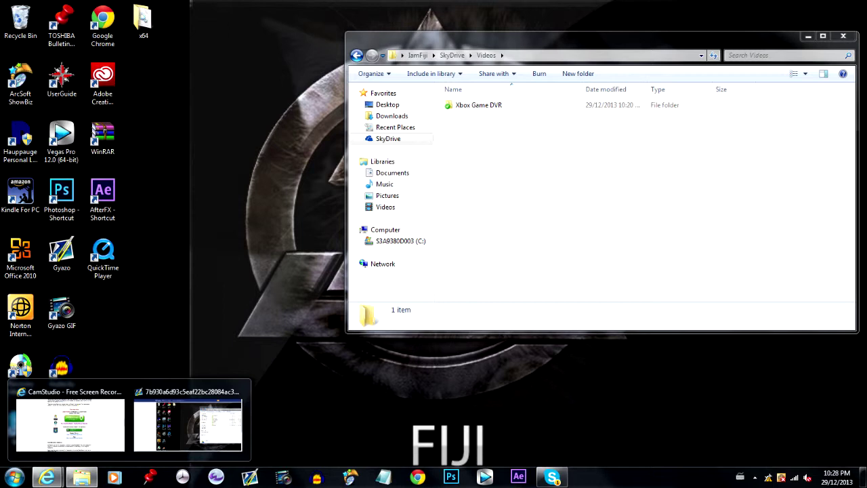
- Open the Xbox Game DVR folder on the PC to show Triple Killcam Leftover, Upload Studio 1 and Upload Studio
double_click(479, 105)
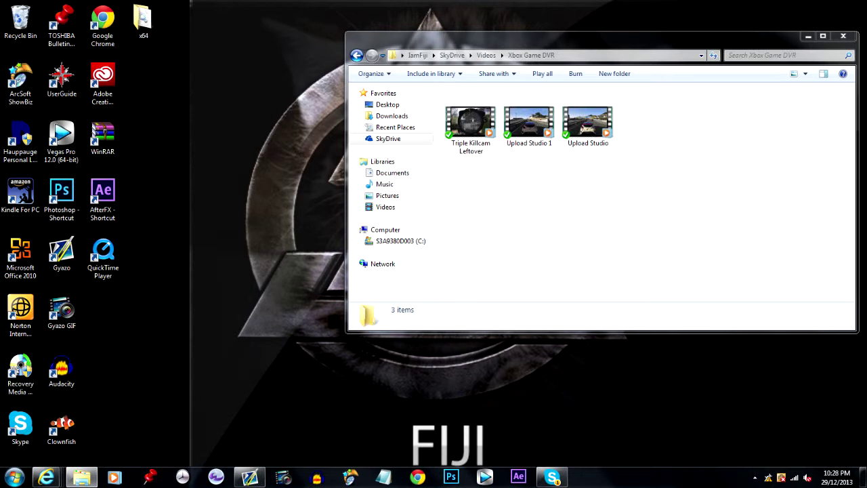